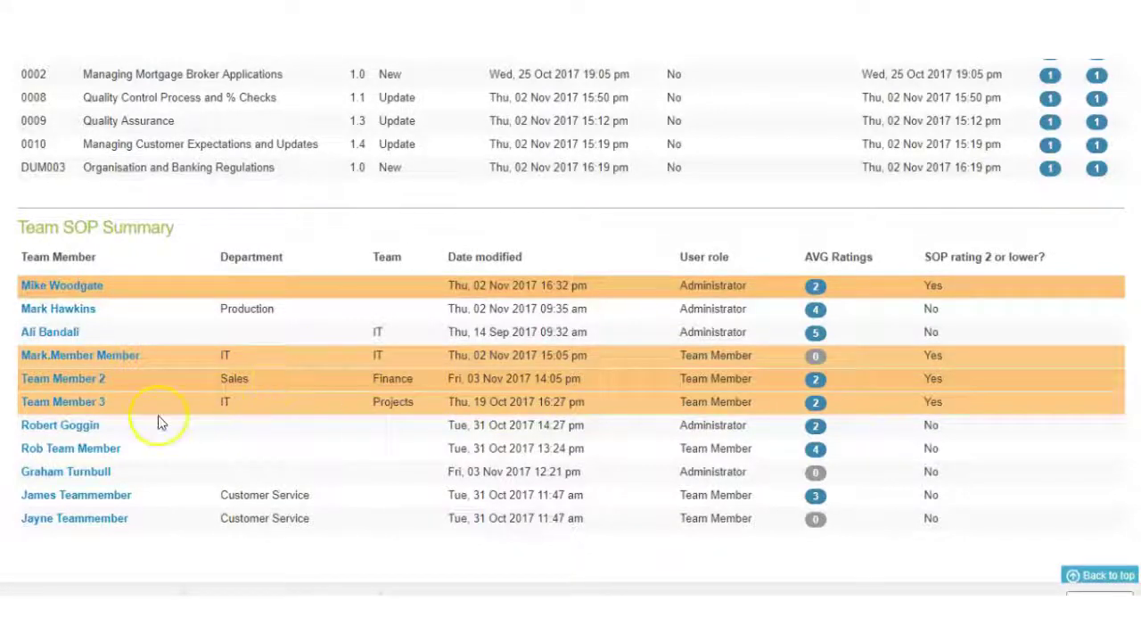
Lower Team Member 2's FSA Requirements rating from 2 to 1 and save the SOP ratings
left_click(92, 381)
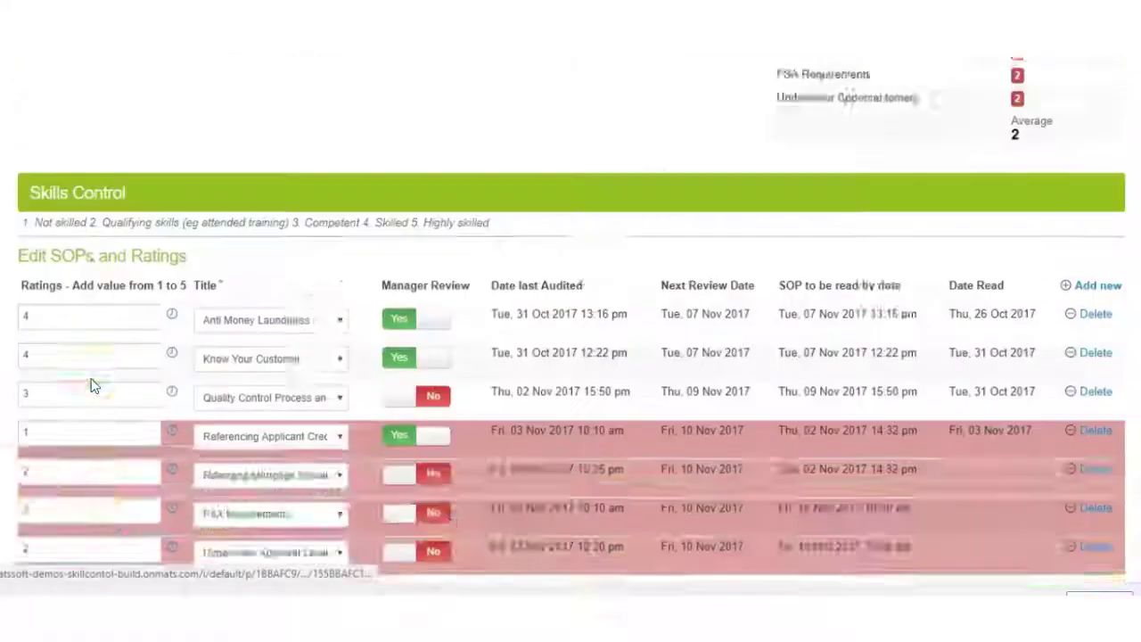
scroll(92, 385, "down", 5)
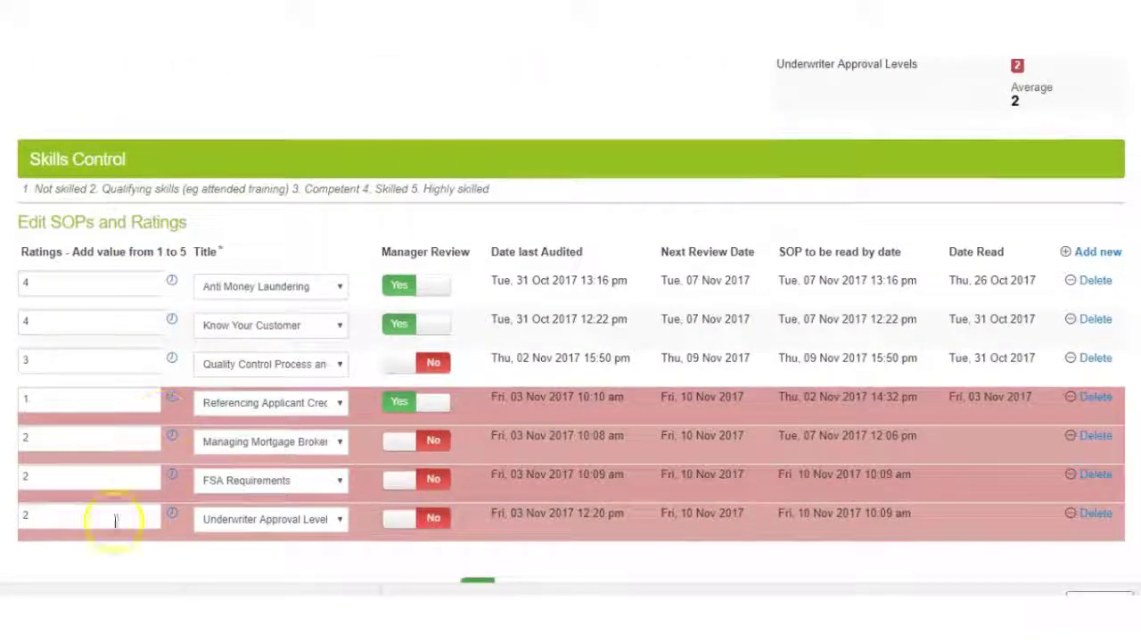
left_click(89, 481)
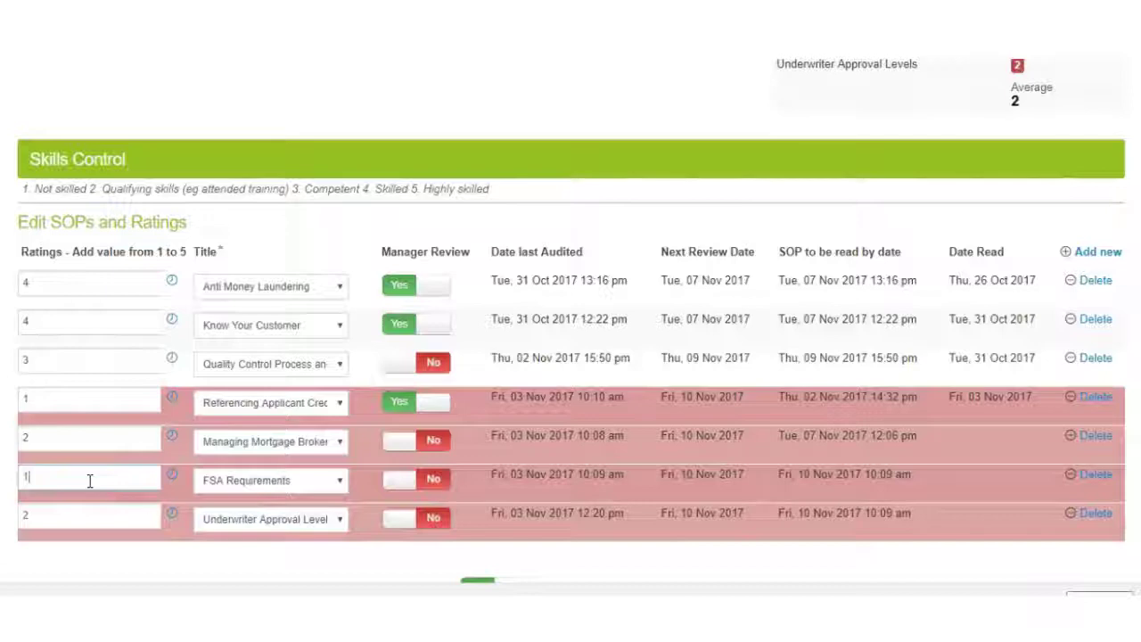
left_click(478, 522)
scroll(481, 522, "down", 1)
triple_click(484, 522)
left_click(986, 551)
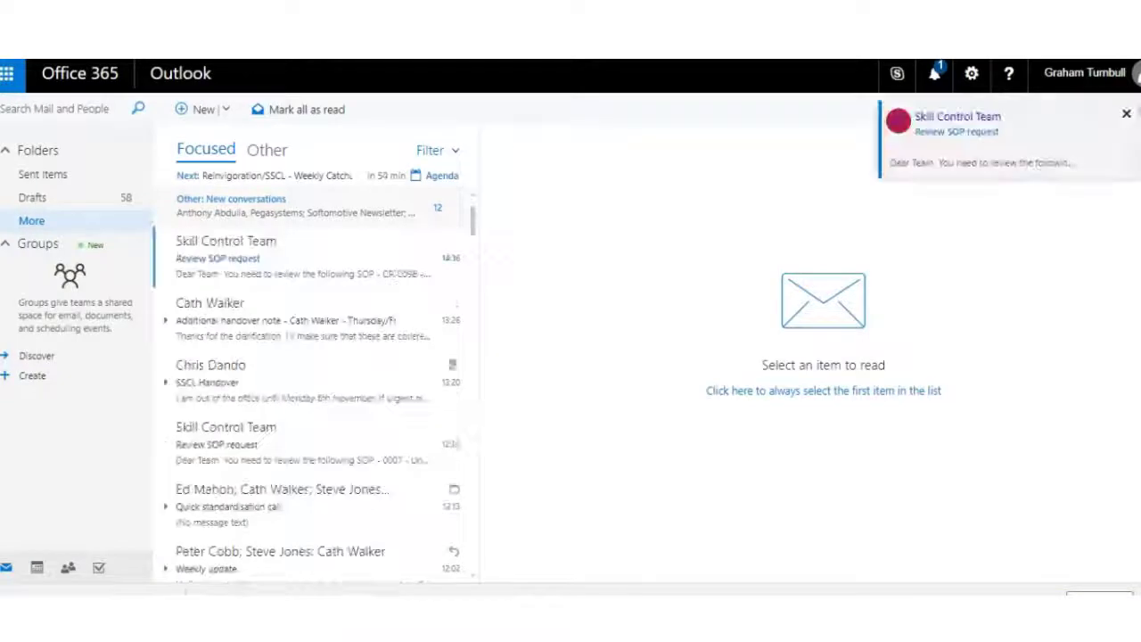
Open the Skill Control Team's Review SOP request email for CR-0098 FSA Requirements
left_click(271, 266)
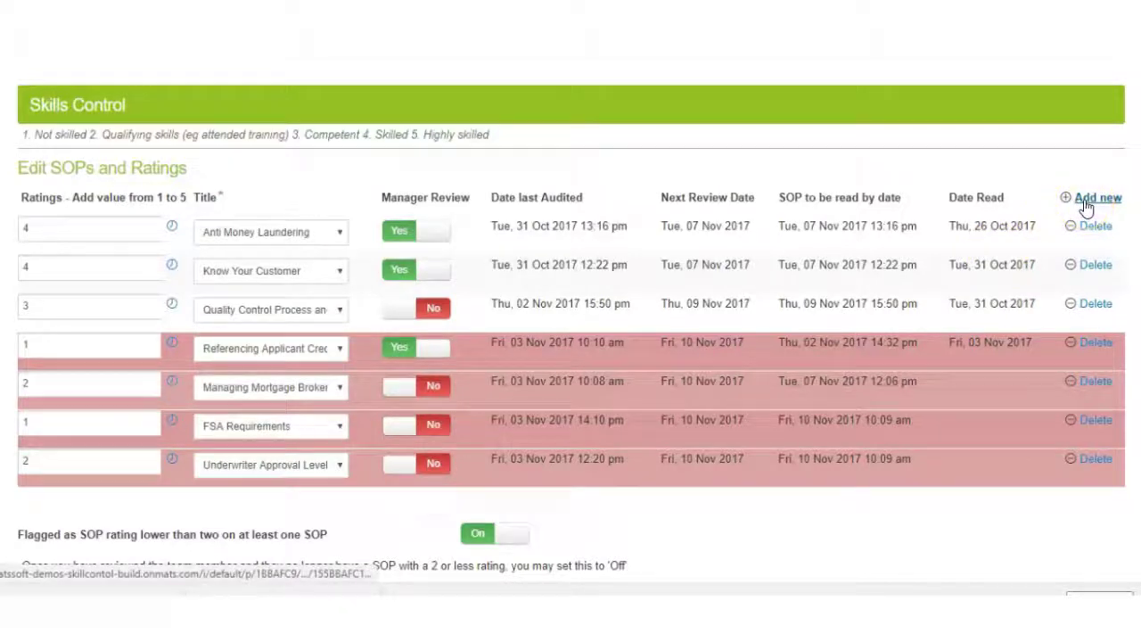
Add a new SOP entry titled Managing Customer Expectations and Updates for the team member
left_click(1086, 206)
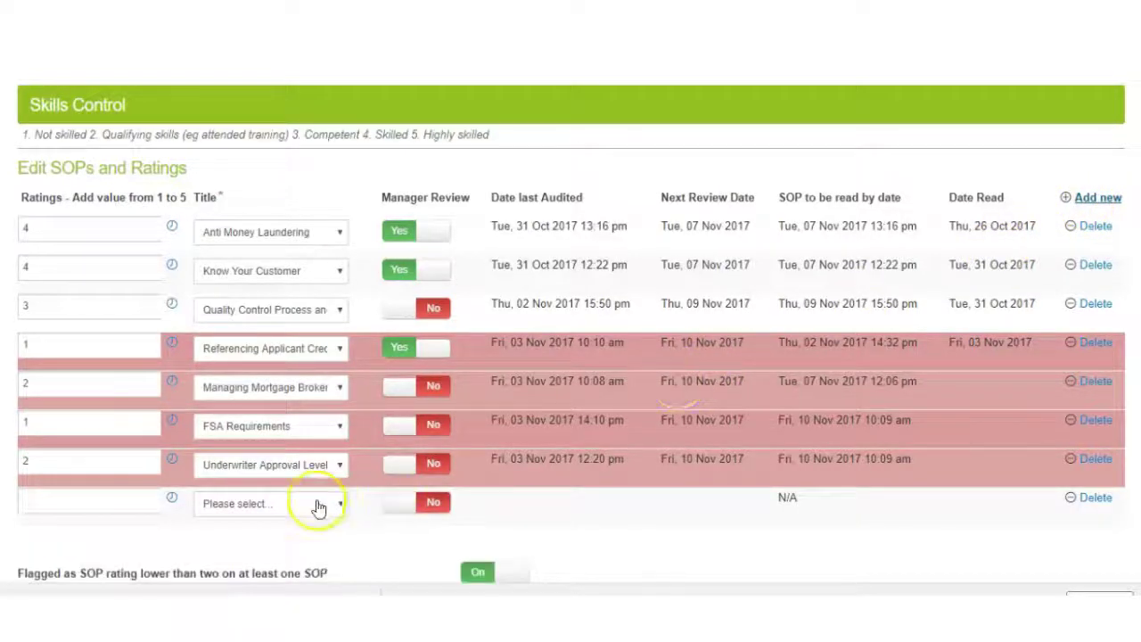
left_click(345, 508)
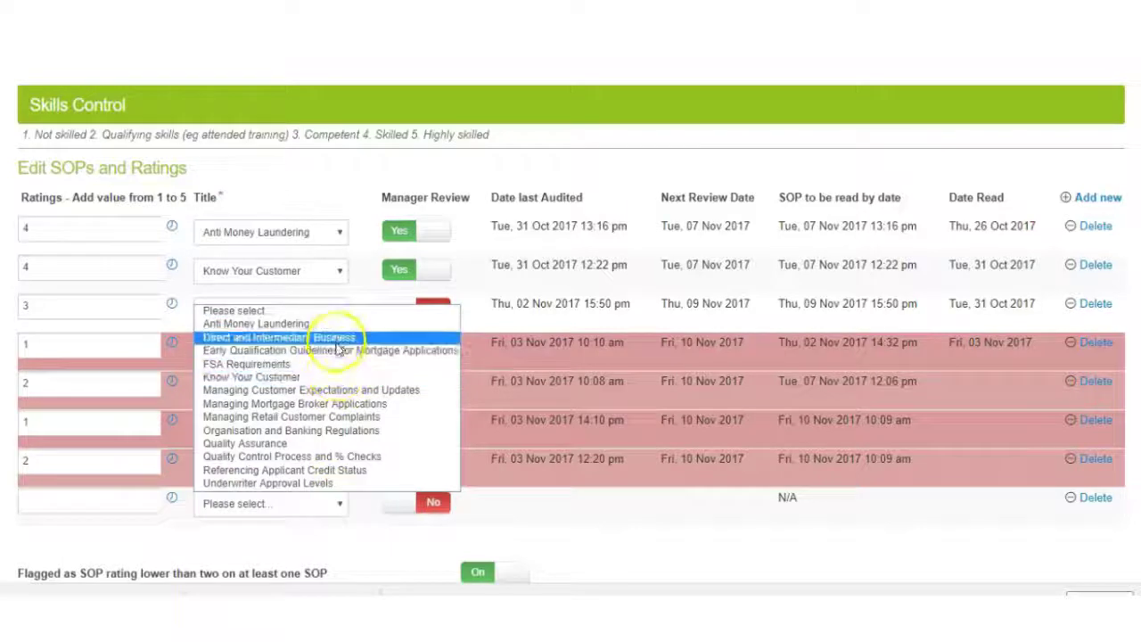
left_click(323, 390)
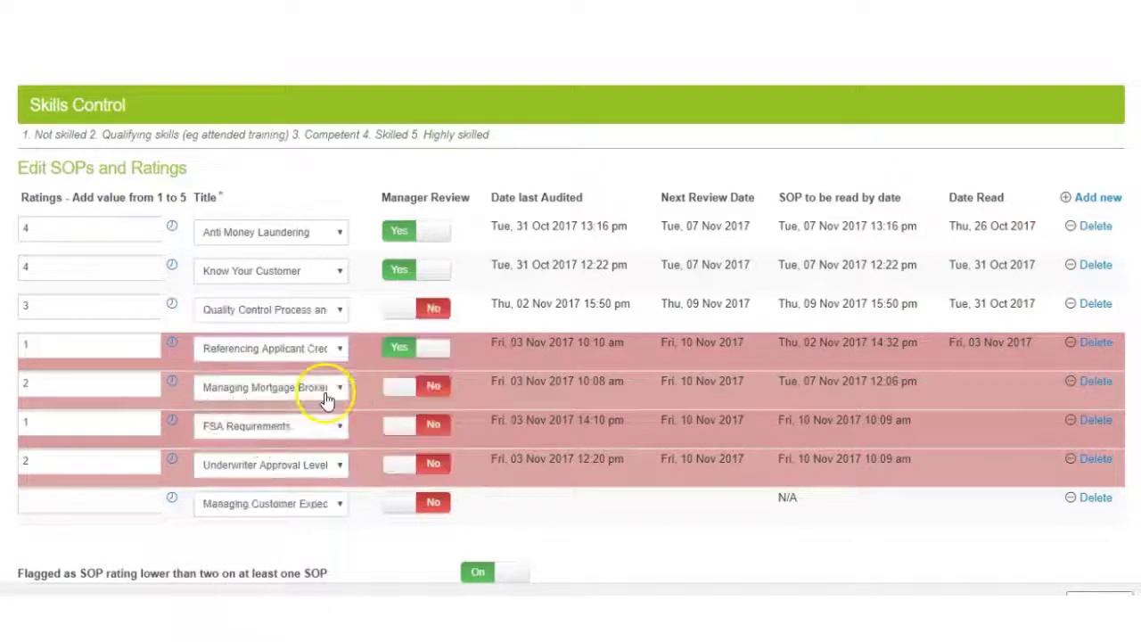
scroll(728, 585, "down", 1)
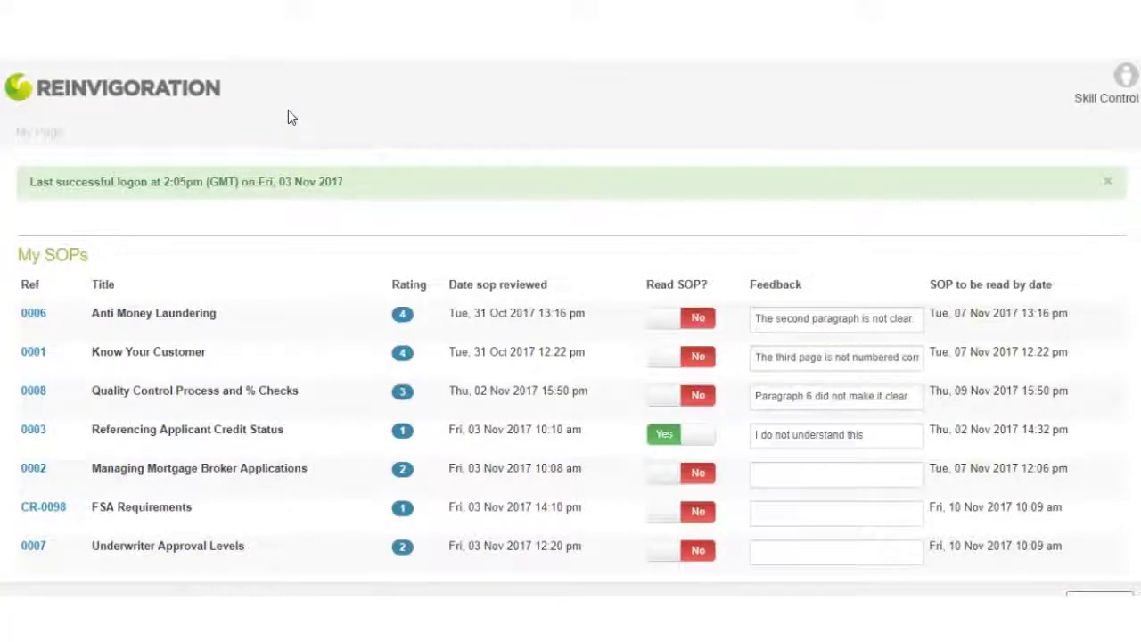
left_click(388, 357)
scroll(389, 360, "down", 1)
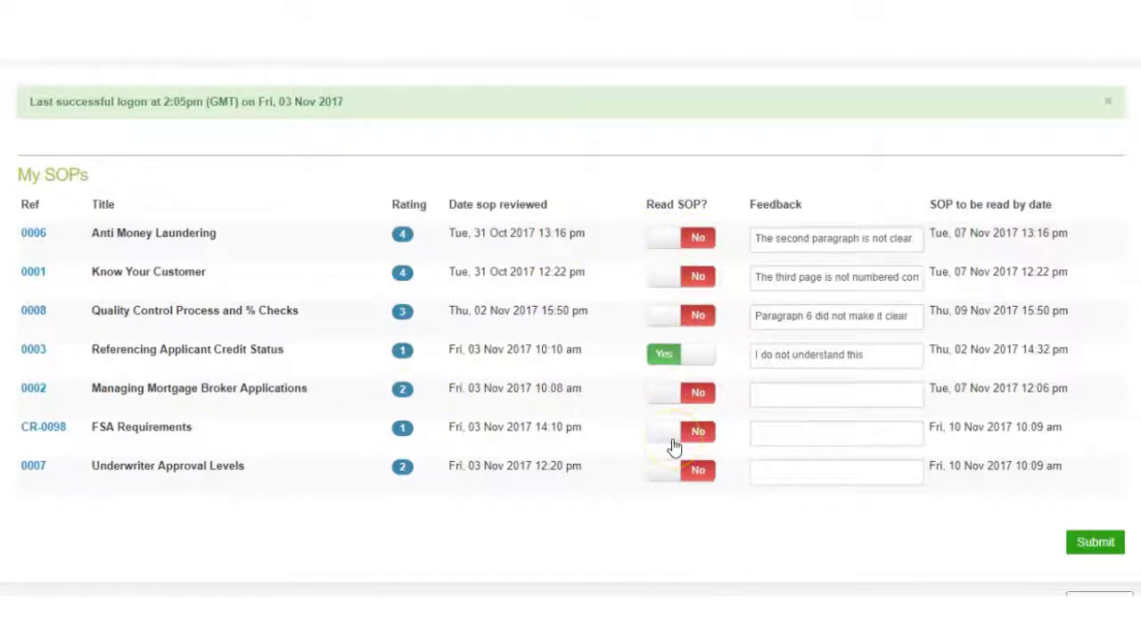
View SOP 0006's documents, then submit feedback 'Page 2 is not clear' for SOP 0002
left_click(33, 233)
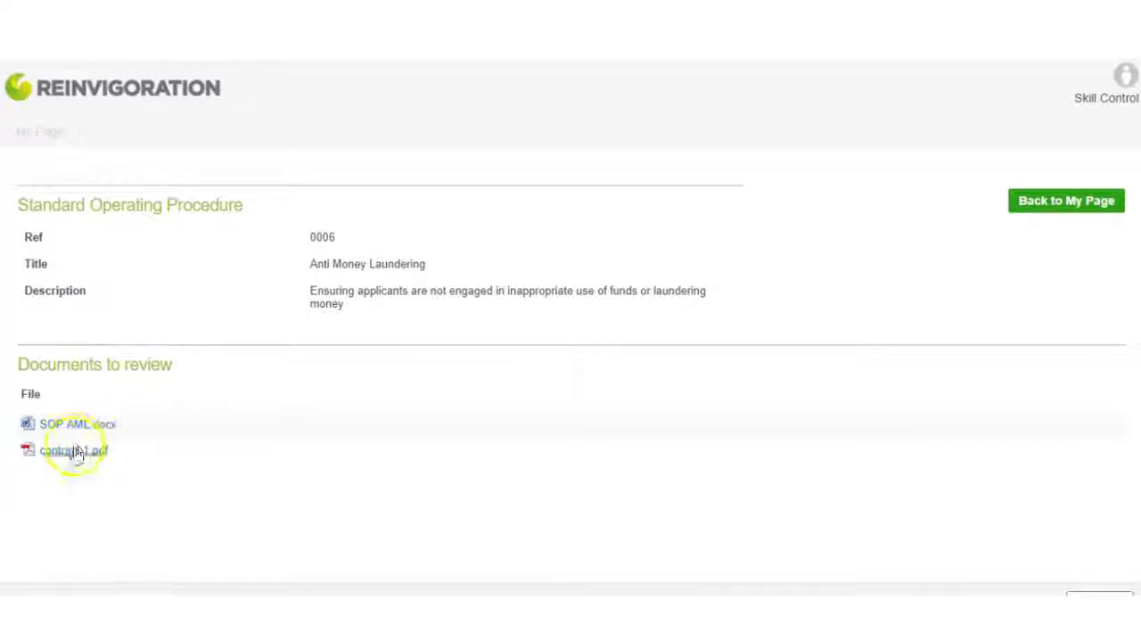
left_click(1039, 216)
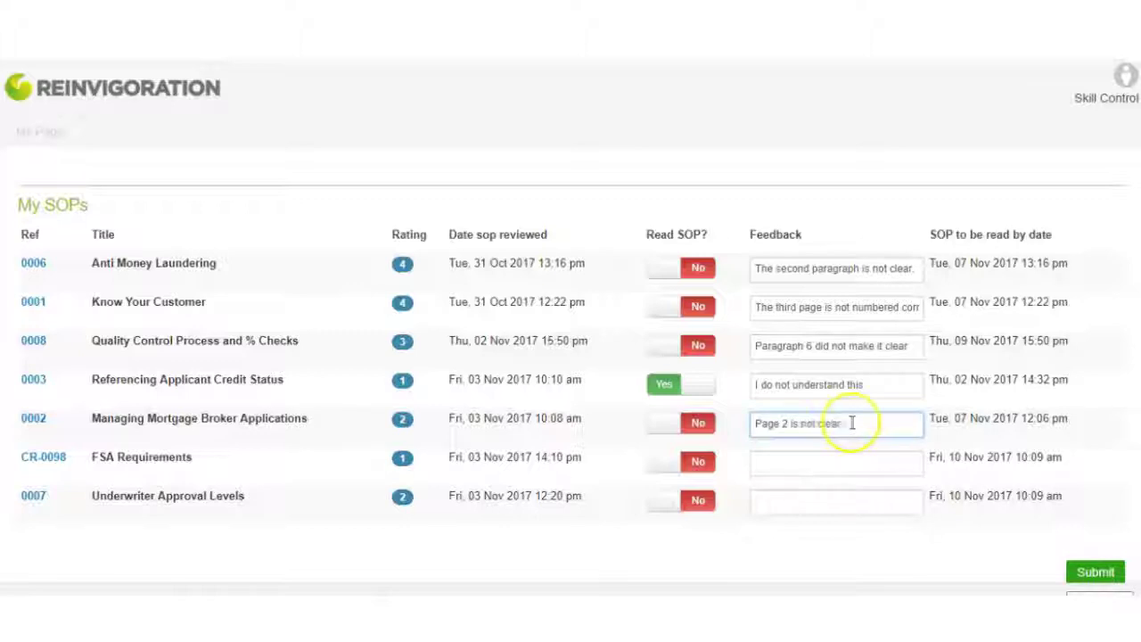
left_click(1081, 573)
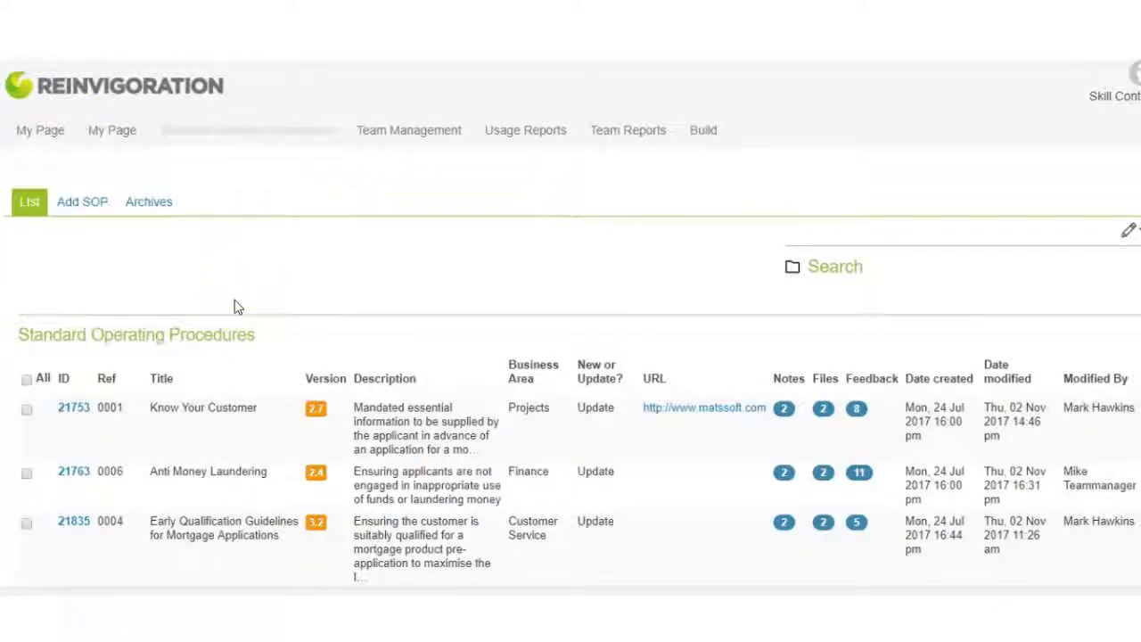
Open the Know Your Customer SOP 0001 record for editing
scroll(236, 305, "down", 3)
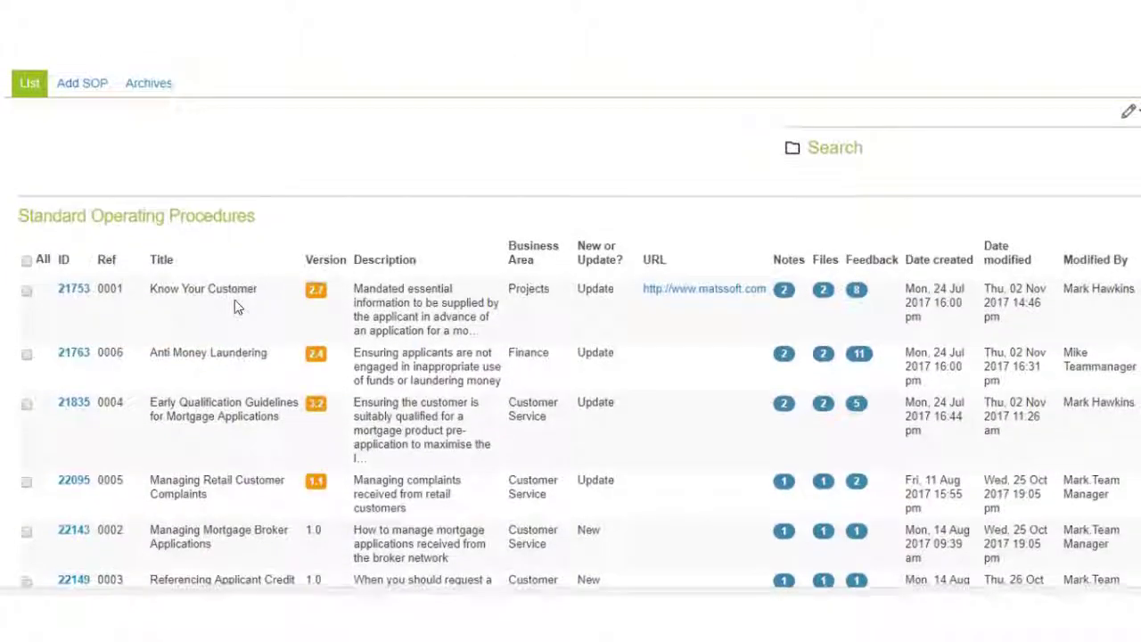
scroll(236, 305, "down", 1)
scroll(236, 306, "down", 1)
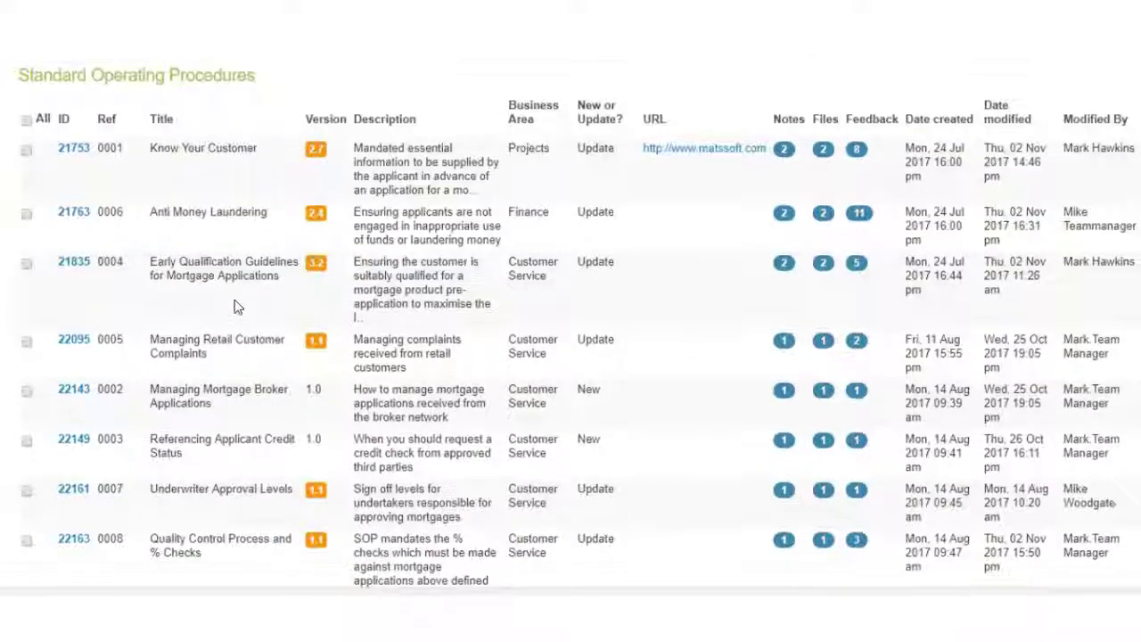
left_click(79, 150)
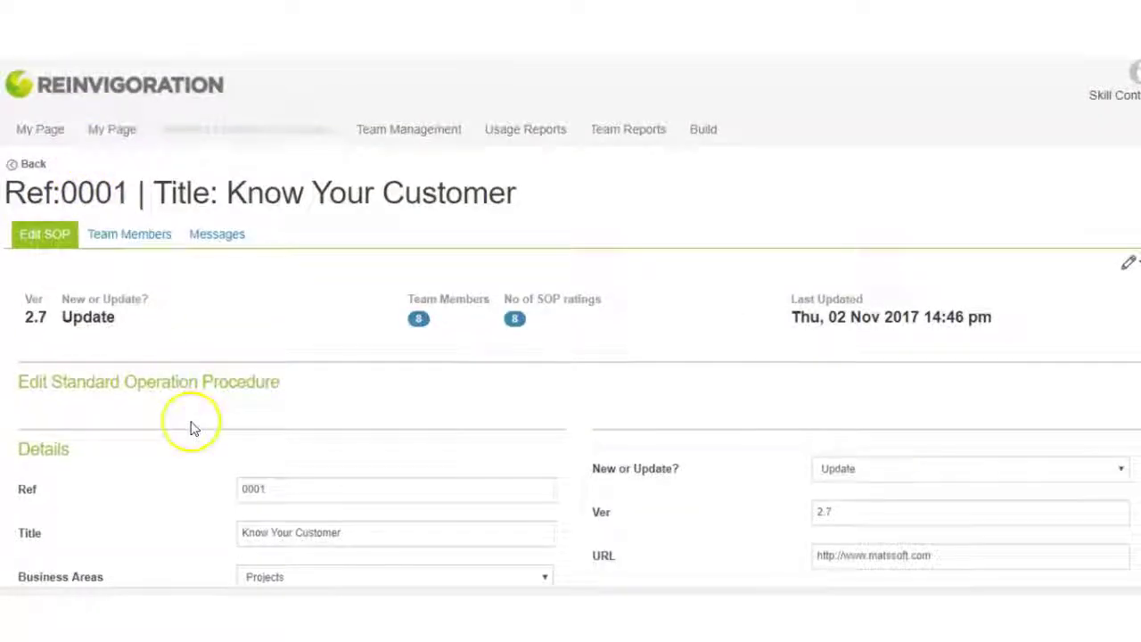
Add attachment 4.pdf as a new file on the SOP and submit the record
scroll(191, 426, "down", 2)
scroll(191, 428, "down", 5)
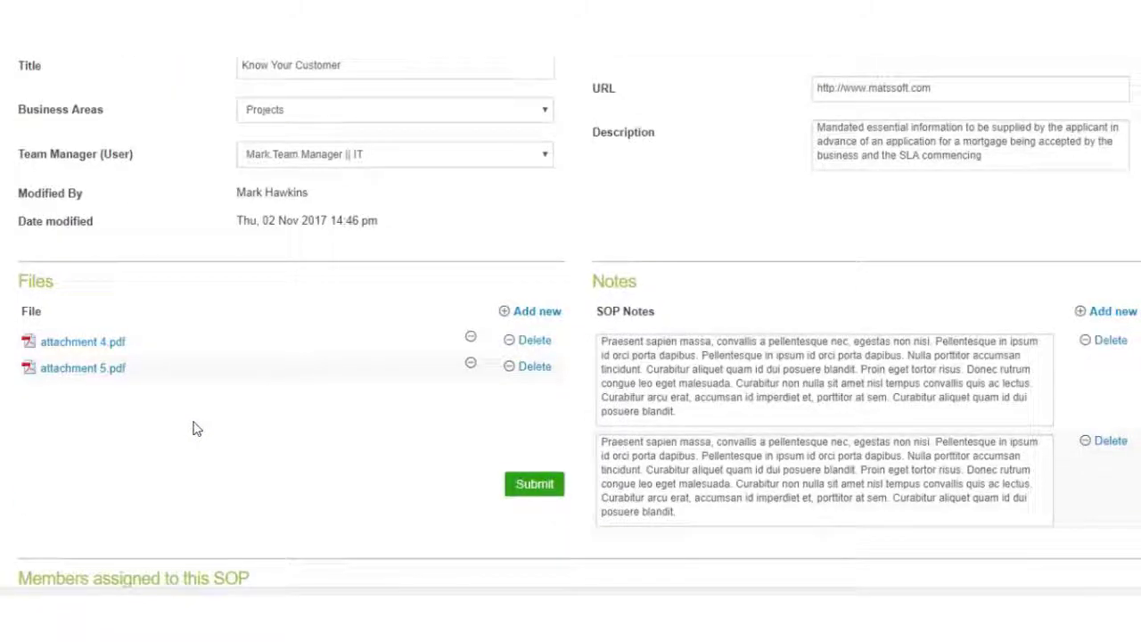
left_click(536, 311)
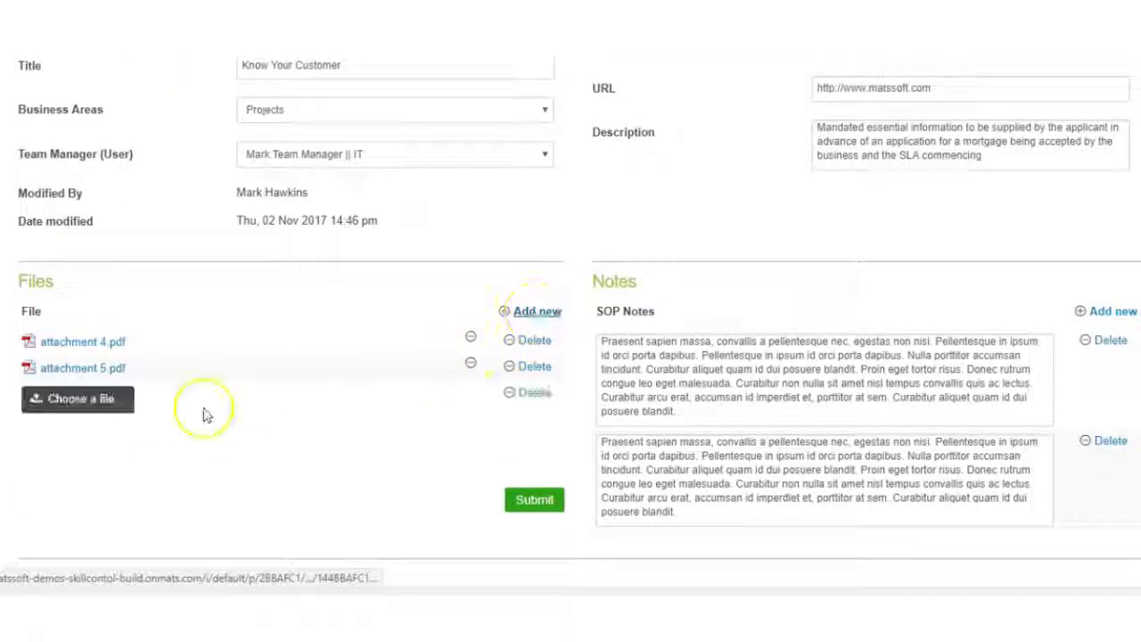
left_click(129, 403)
left_click(259, 116)
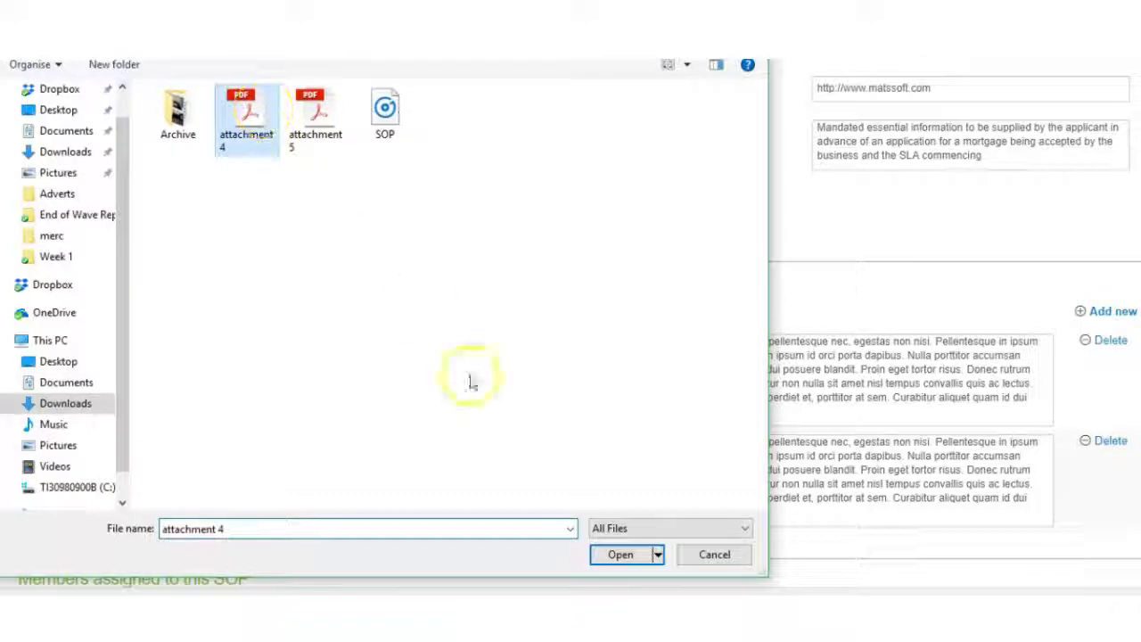
left_click(615, 555)
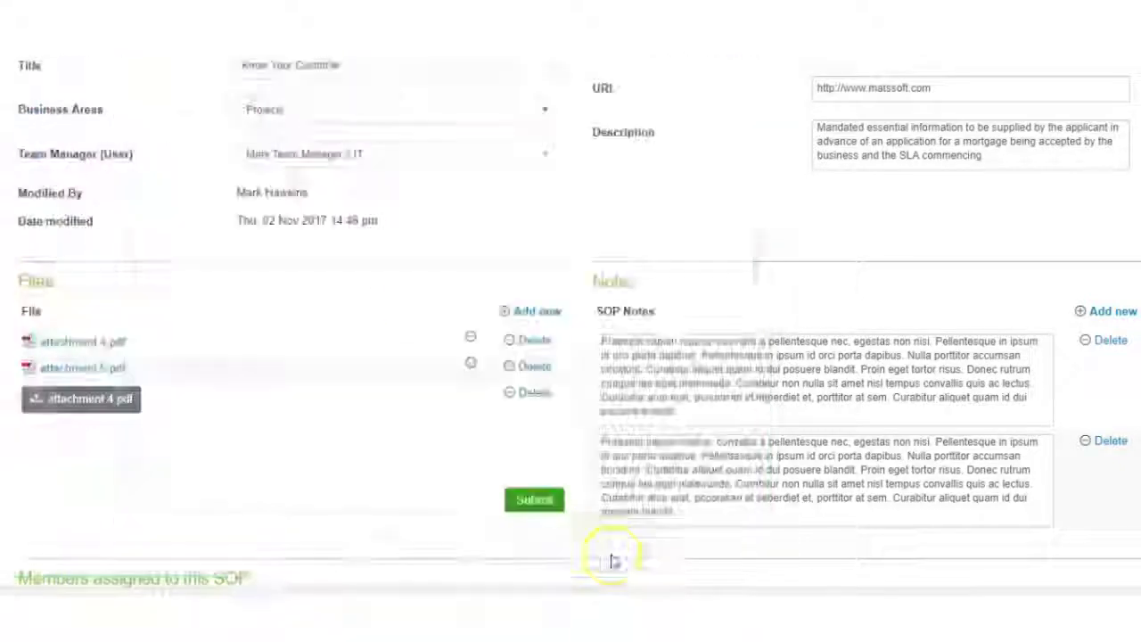
left_click(535, 500)
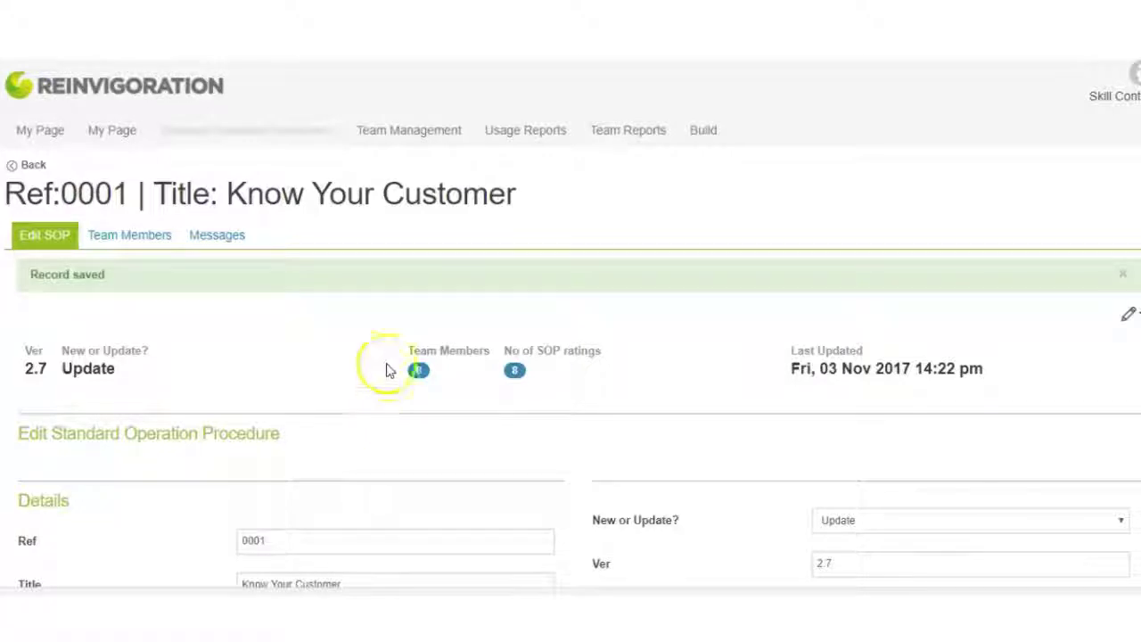
Show the Usage Reports charts of SOP averages, SOPs by business area and team members by team
left_click(530, 136)
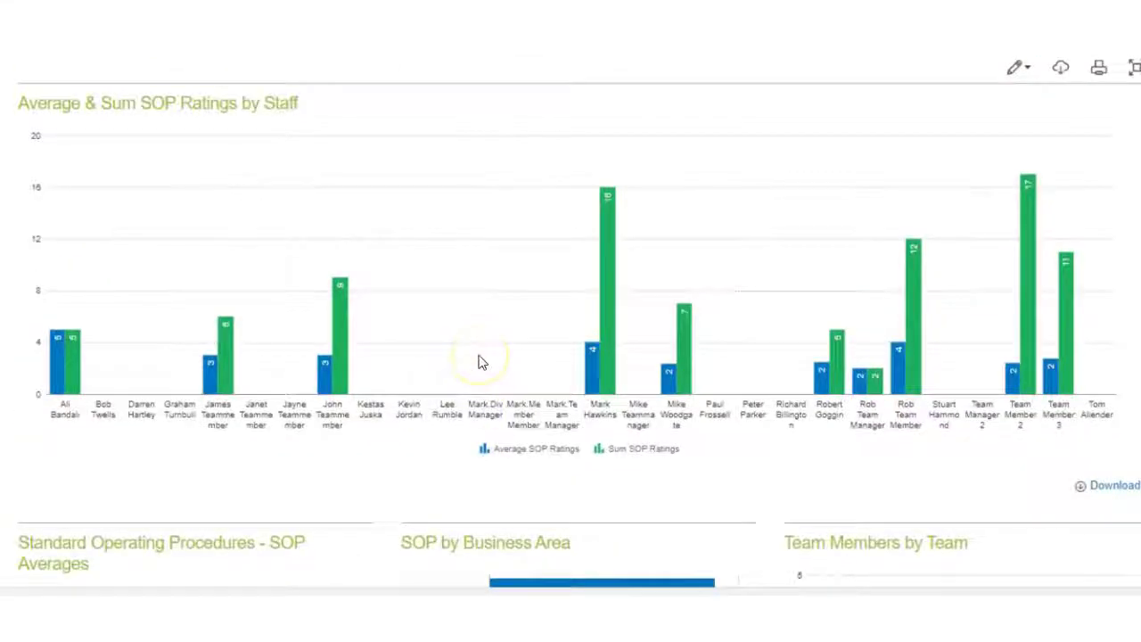
scroll(478, 361, "down", 2)
scroll(478, 361, "down", 5)
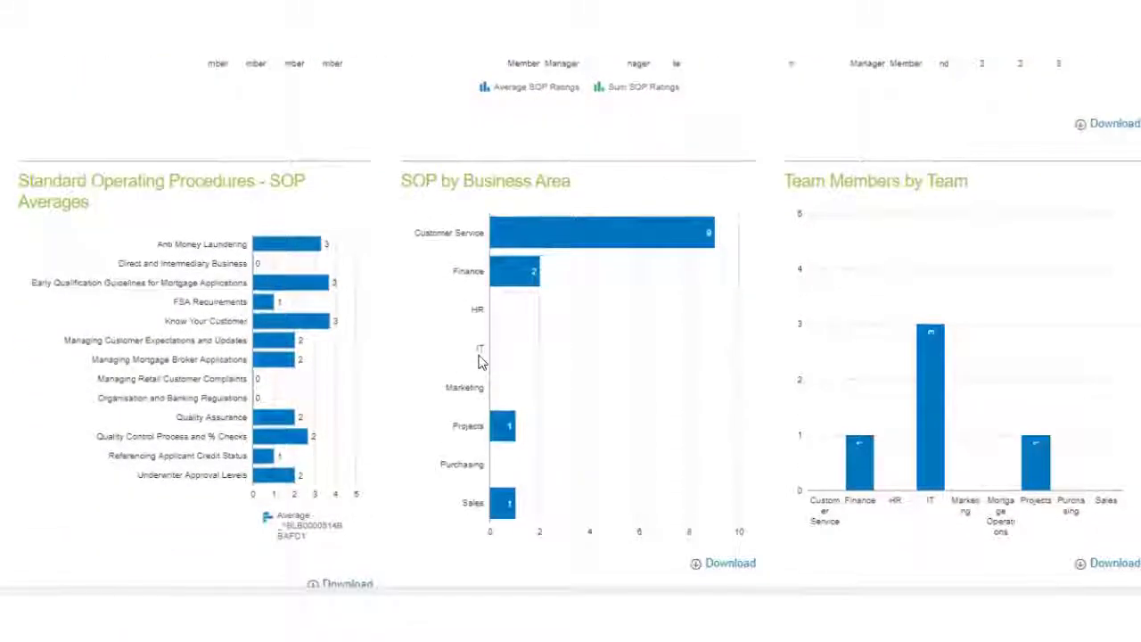